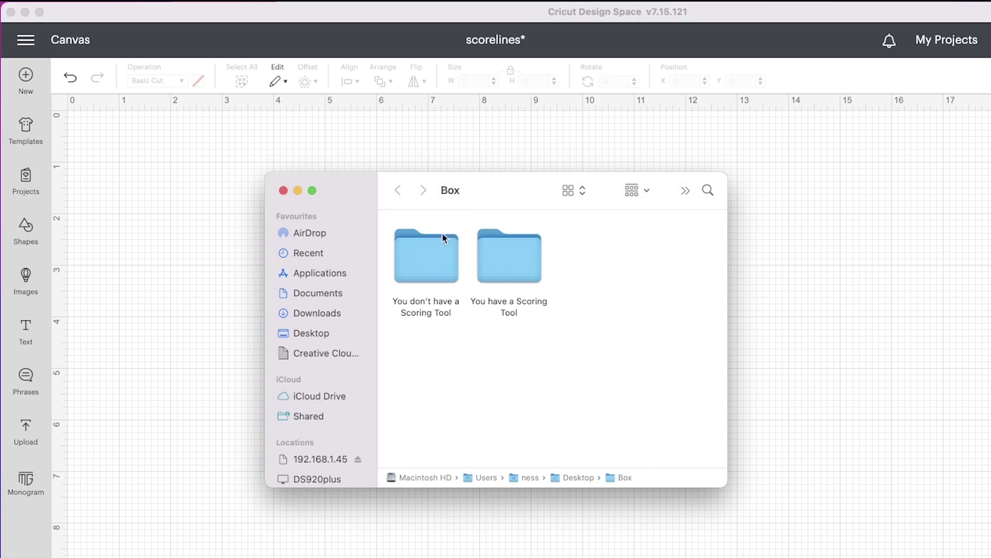
# Browse the Box subfolders in Finder and open the 'You don't have a Scoring Tool' folder
pyautogui.click(426, 253)
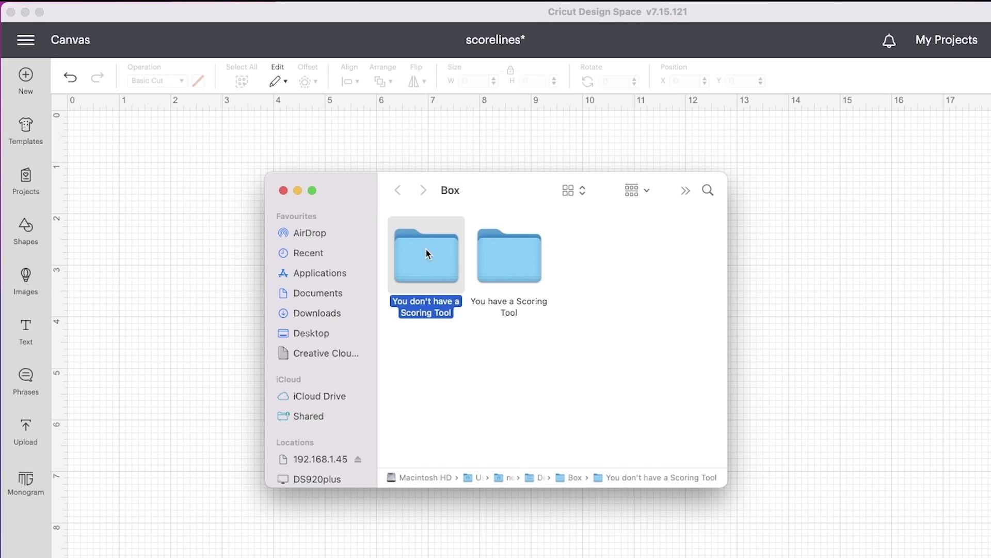
pyautogui.click(505, 266)
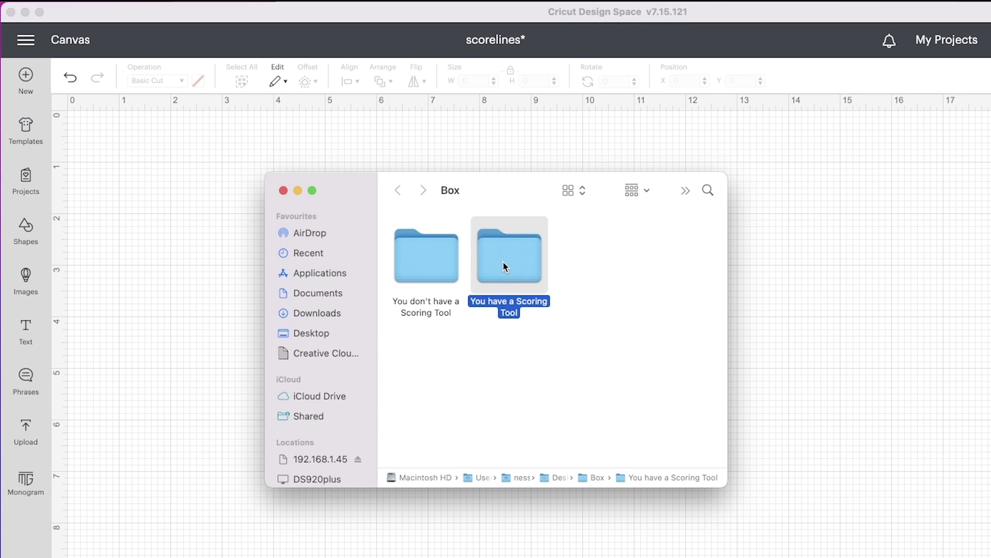
pyautogui.doubleClick(442, 251)
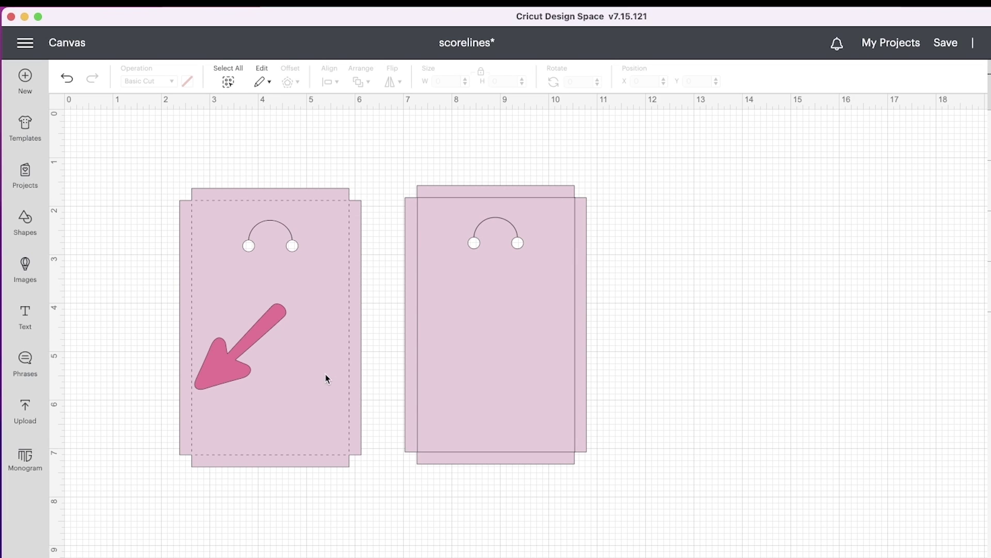
# Nudge the left keychain panel with dashed score lines slightly to the left
pyautogui.moveTo(325, 379)
pyautogui.mouseDown()
pyautogui.moveTo(314, 366)
pyautogui.moveTo(317, 385)
pyautogui.moveTo(310, 358)
pyautogui.moveTo(303, 379)
pyautogui.moveTo(327, 373)
pyautogui.mouseUp()
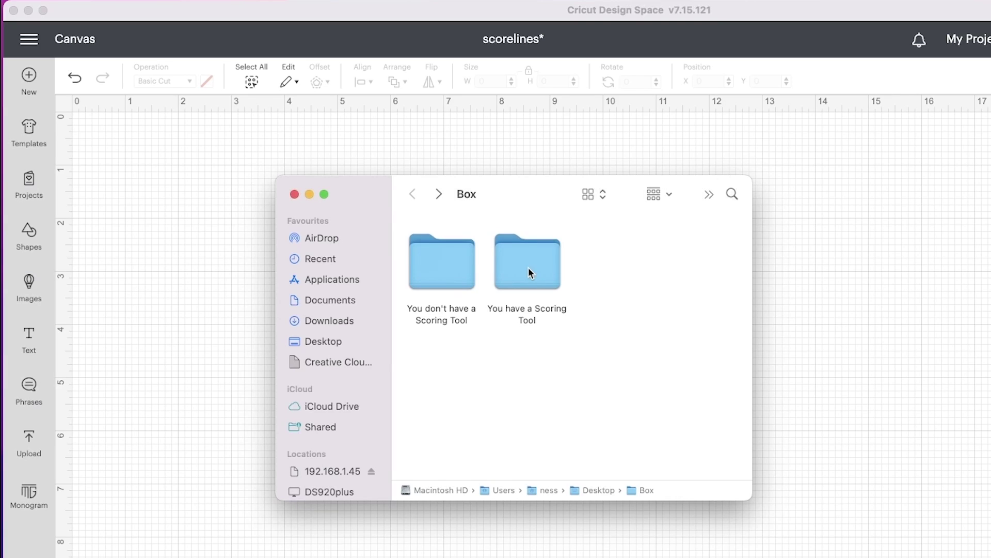
# Open the 'You have a Scoring Tool' folder in Finder
pyautogui.doubleClick(528, 267)
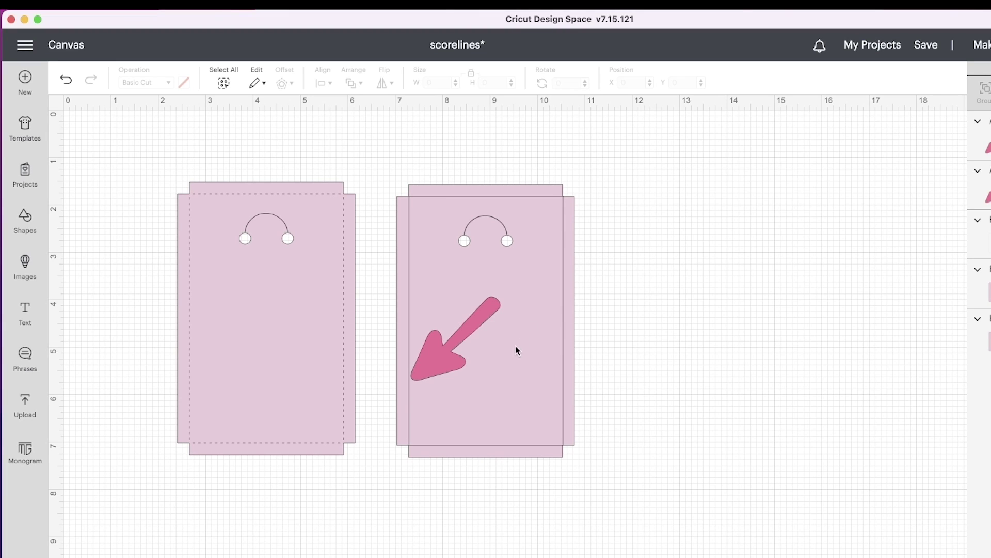
# Drag the right panel's inner rectangle out to the right, then undo the move
pyautogui.moveTo(512, 367); pyautogui.dragTo(624, 348)
pyautogui.press('super+z')
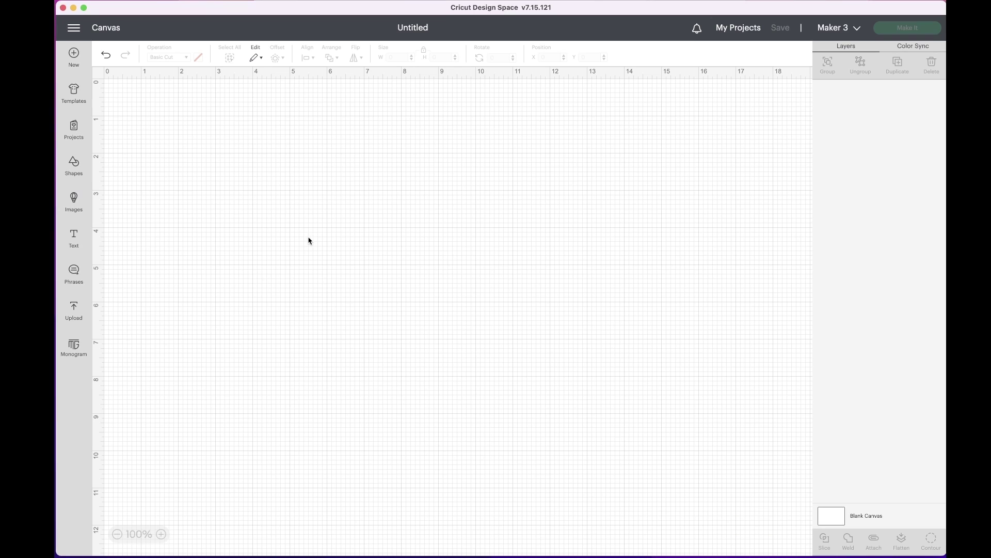
# Upload Keychain-Box-svg.svg and add the 9.063 × 9.207 in keychain box design to the canvas
pyautogui.click(75, 308)
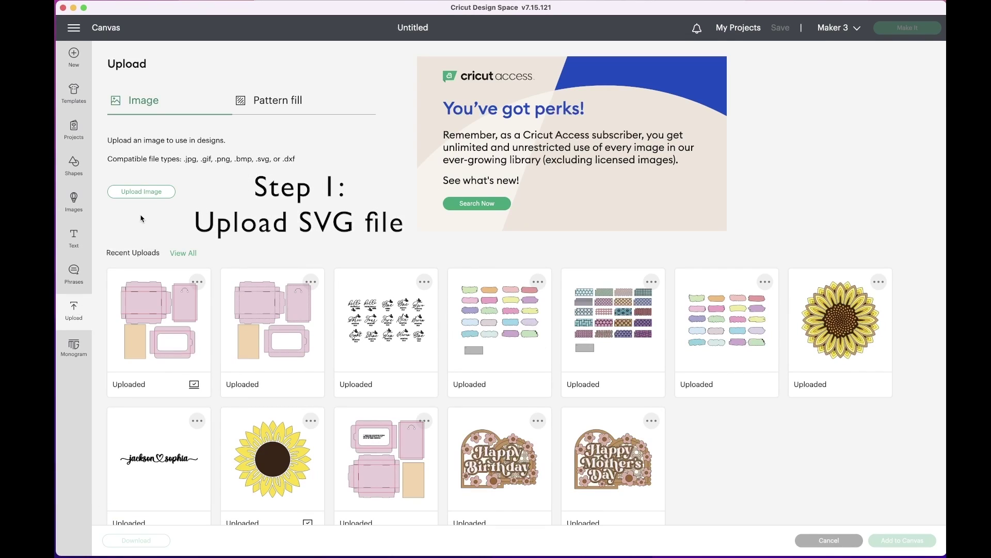
pyautogui.click(157, 194)
pyautogui.click(519, 280)
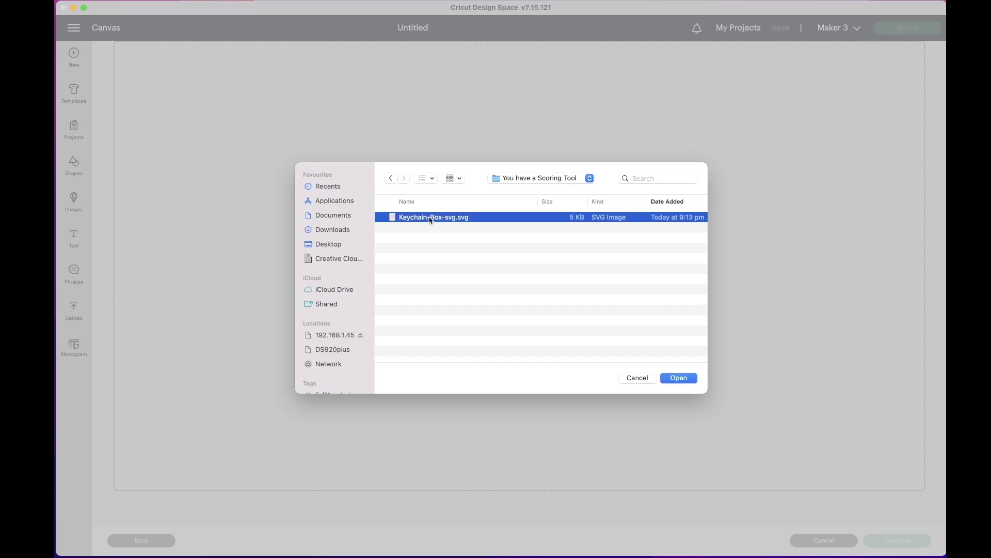
pyautogui.press('Return')
pyautogui.click(884, 541)
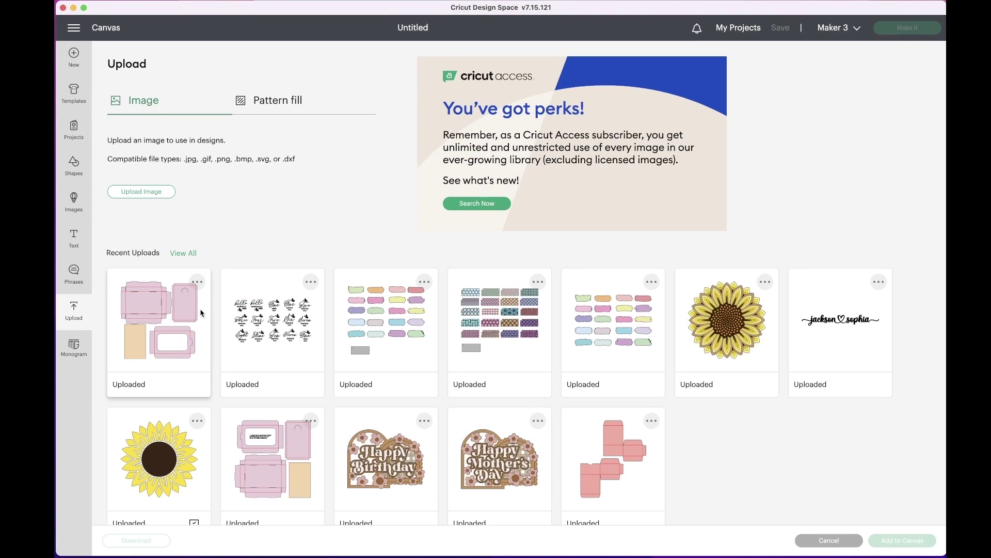
pyautogui.click(904, 541)
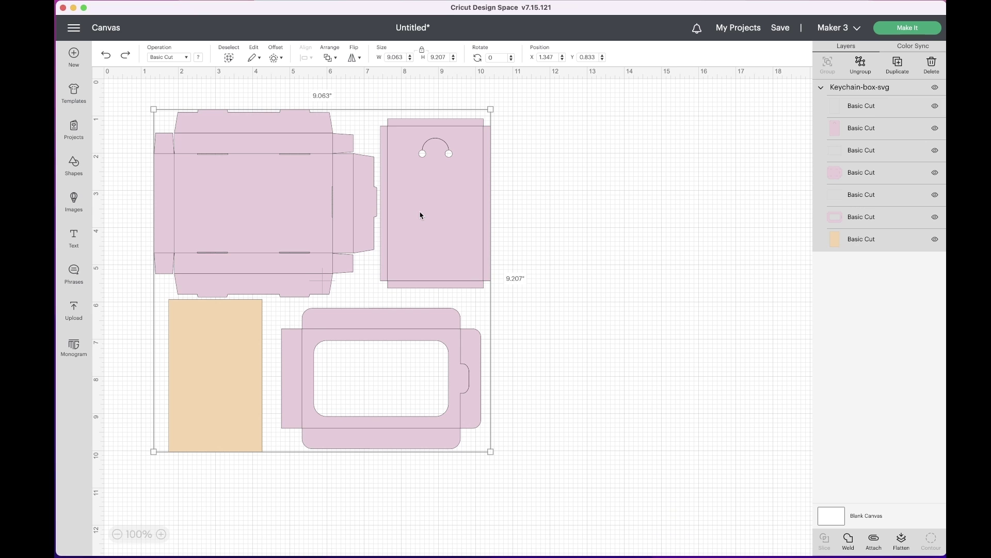
# Ungroup the keychain box design into seven pieces and nudge the tall keychain panel right
pyautogui.moveTo(421, 215)
pyautogui.mouseDown()
pyautogui.moveTo(454, 219)
pyautogui.moveTo(429, 215)
pyautogui.moveTo(451, 199)
pyautogui.moveTo(433, 222)
pyautogui.moveTo(424, 213)
pyautogui.mouseUp()
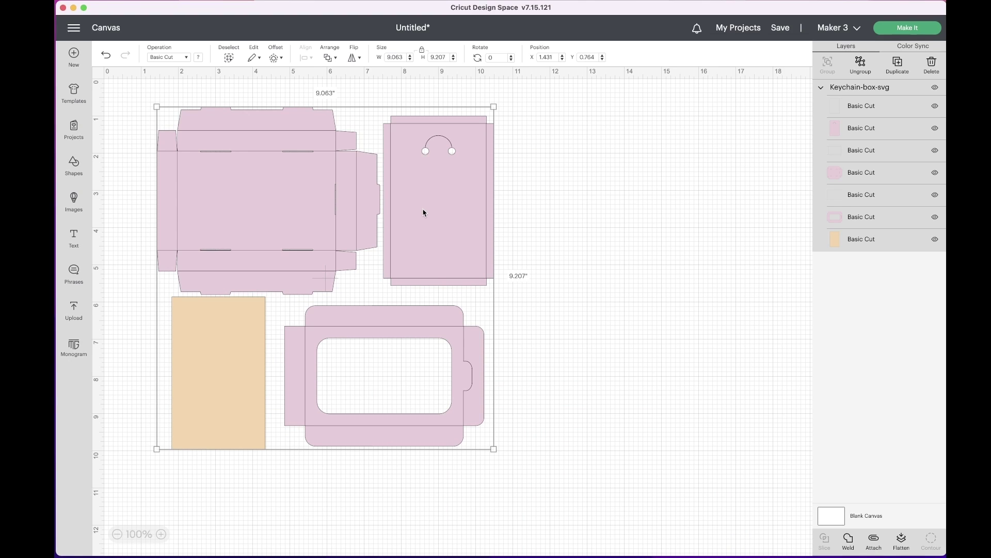
pyautogui.rightClick(423, 212)
pyautogui.click(441, 234)
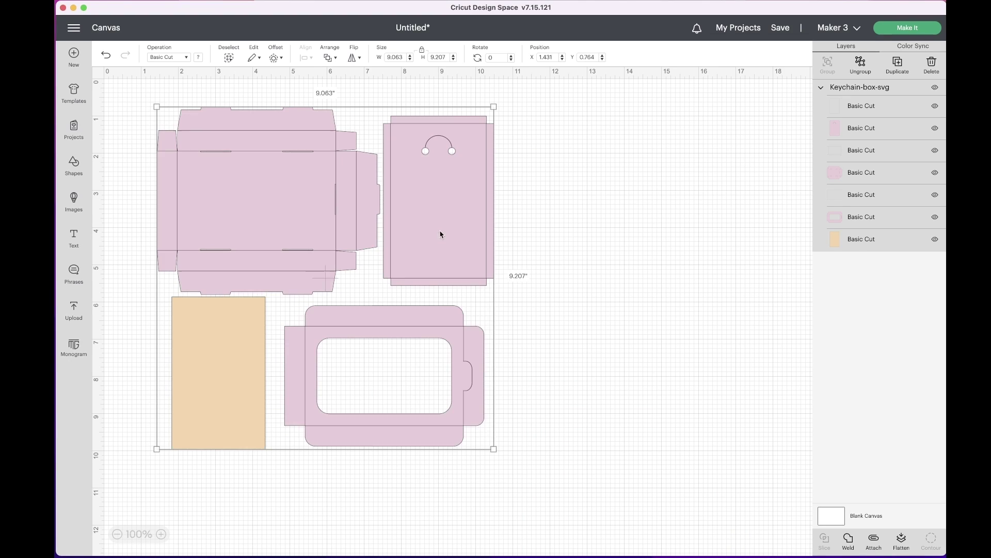
pyautogui.click(441, 231)
pyautogui.moveTo(458, 237)
pyautogui.mouseDown()
pyautogui.moveTo(519, 235)
pyautogui.moveTo(466, 237)
pyautogui.mouseUp()
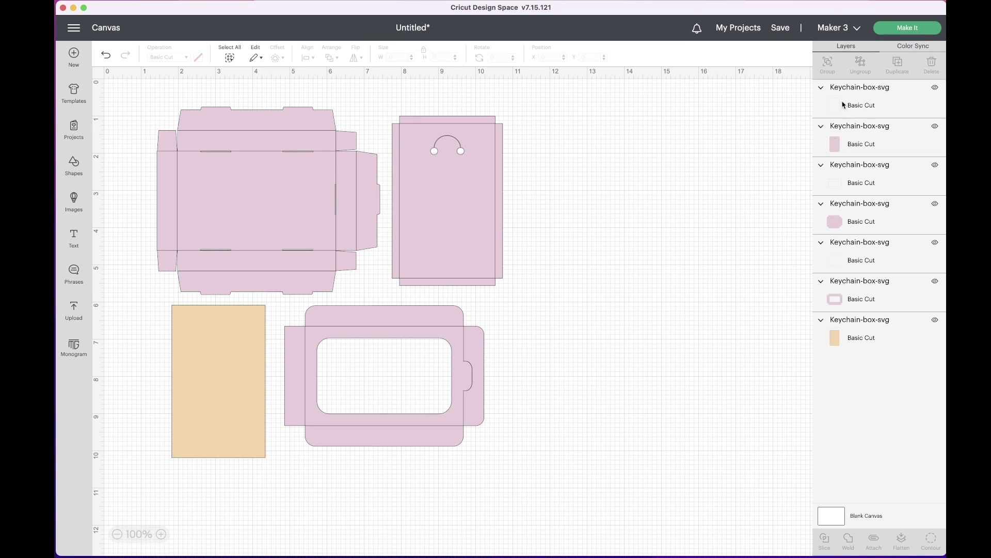
# Change the keychain panel's top fold-line layer from Basic Cut to Score, showing dashed lines
pyautogui.click(884, 106)
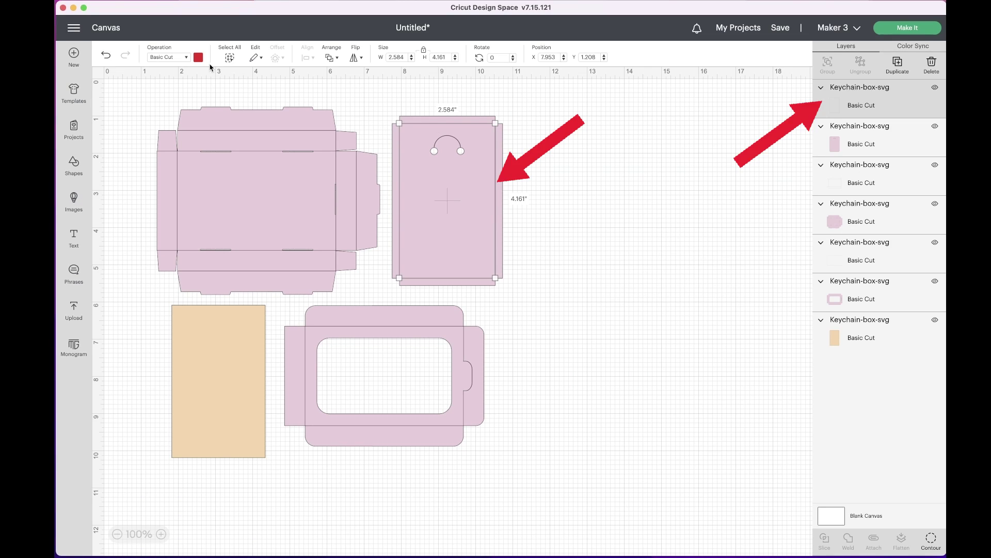
pyautogui.click(174, 58)
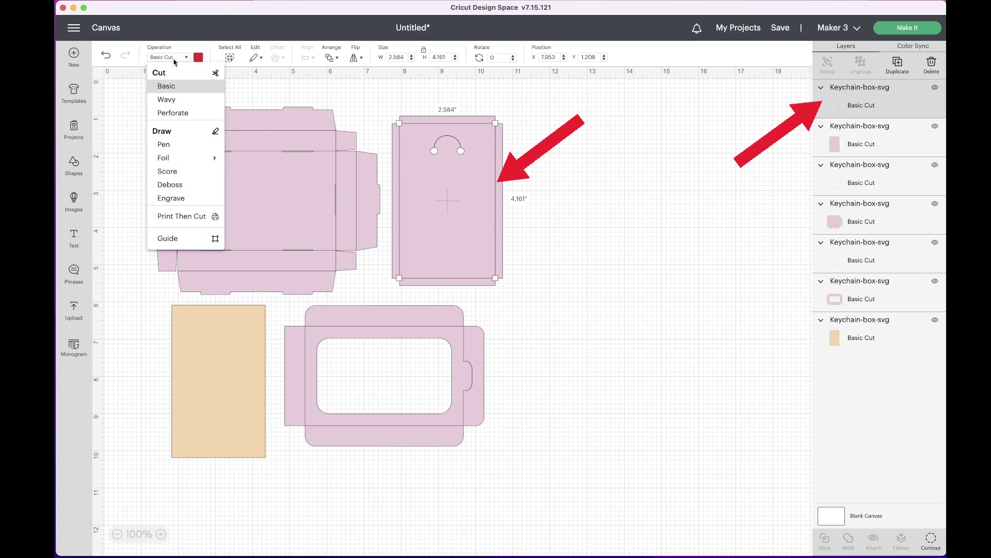
pyautogui.click(185, 176)
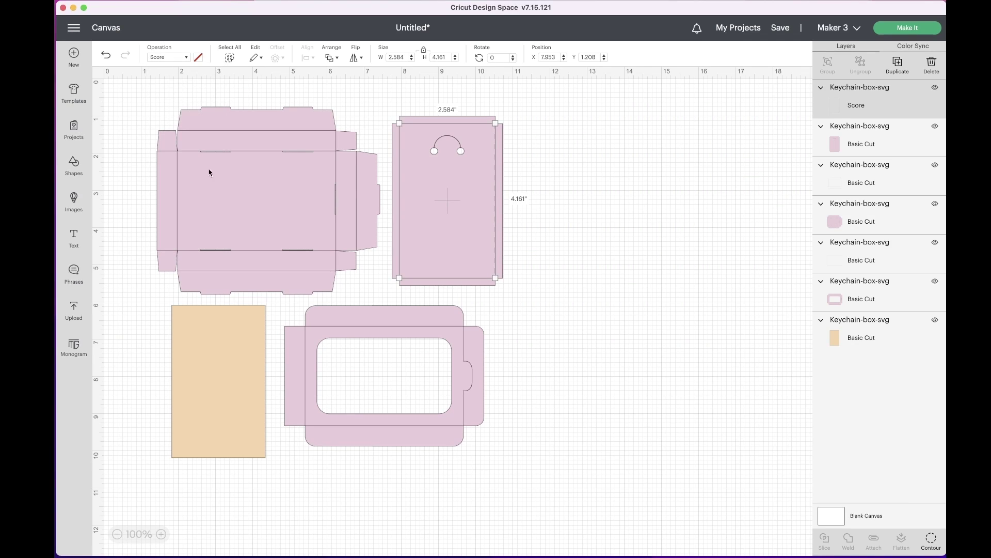
pyautogui.click(541, 138)
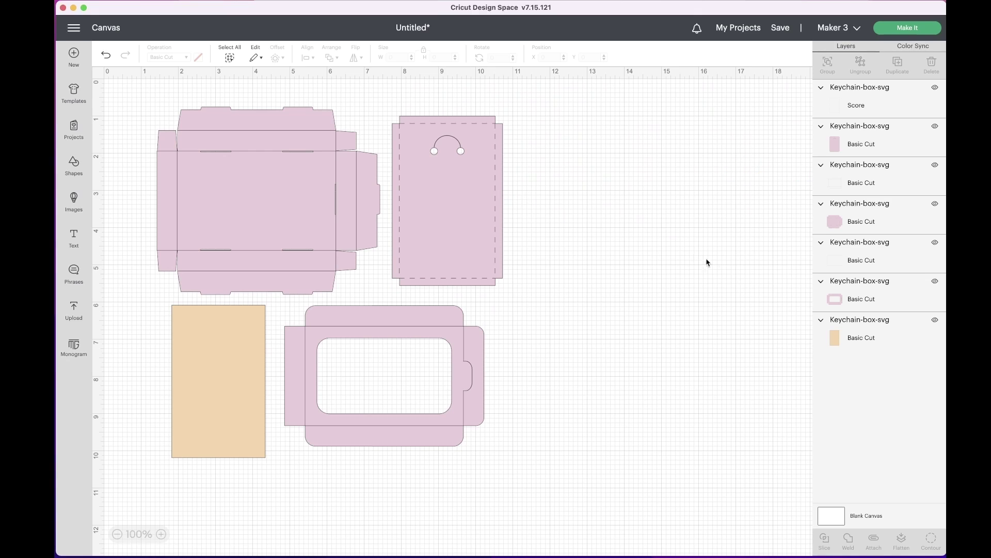
# Set the large box net's fold-line layer operation to Score
pyautogui.click(862, 185)
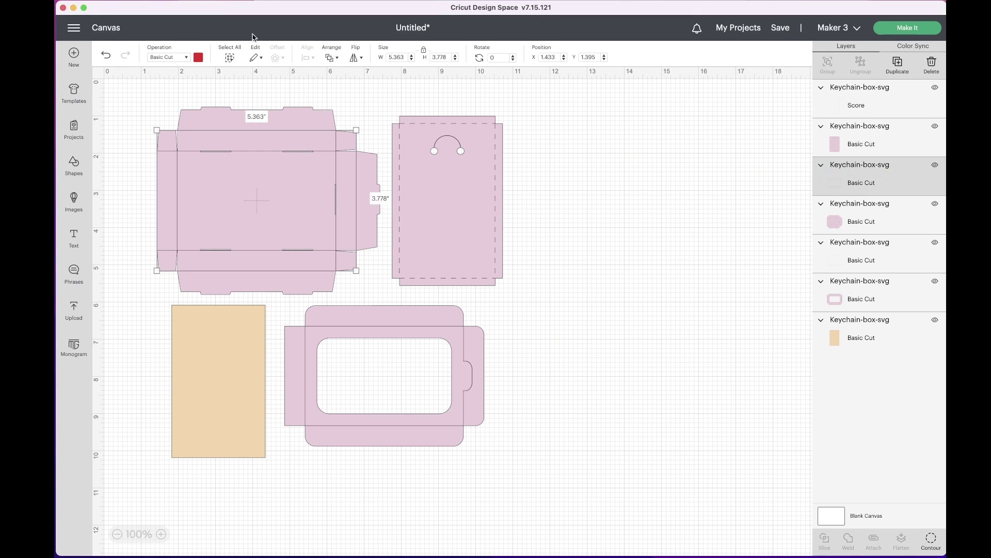
pyautogui.click(164, 58)
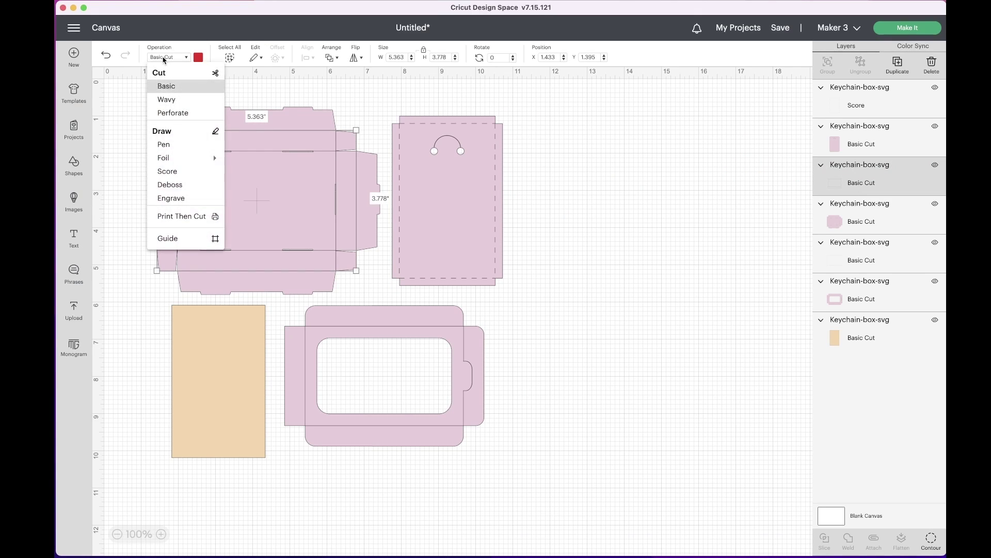
pyautogui.click(175, 175)
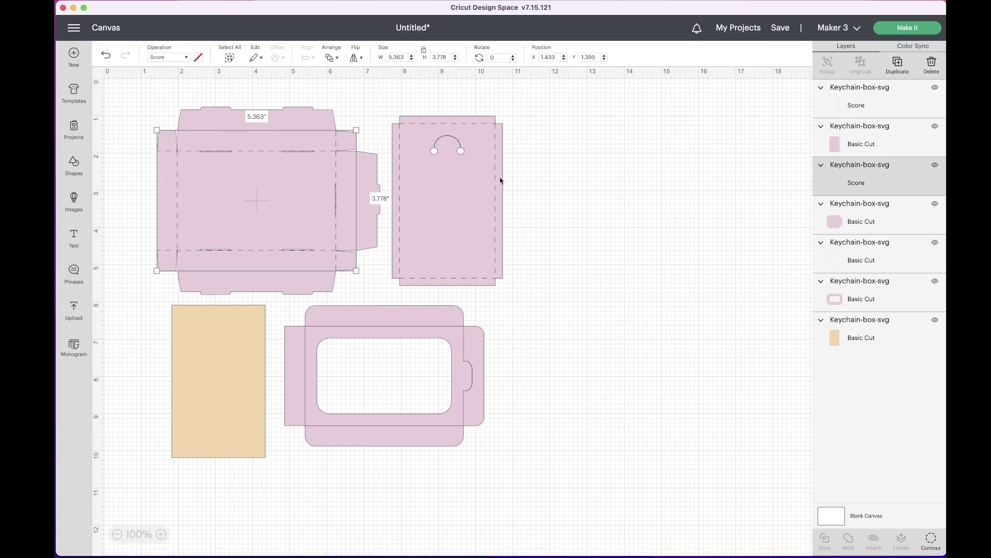
pyautogui.click(562, 167)
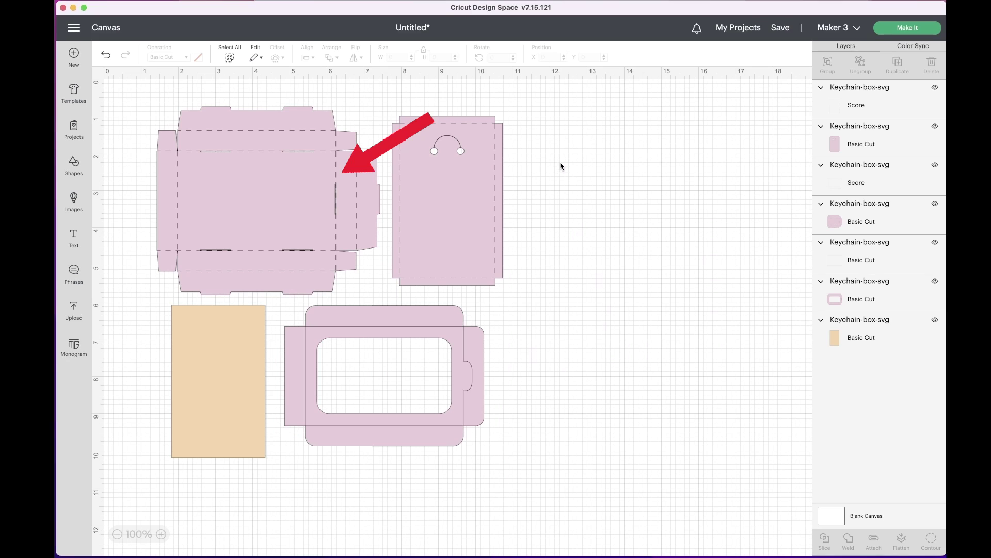
# Set the window frame's fold-line layer operation to Score
pyautogui.click(873, 263)
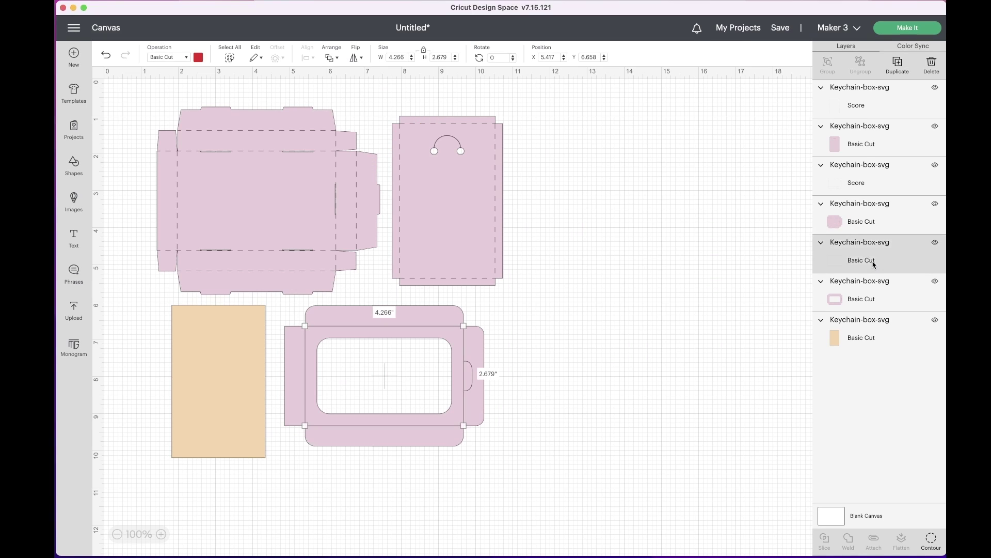
pyautogui.click(170, 57)
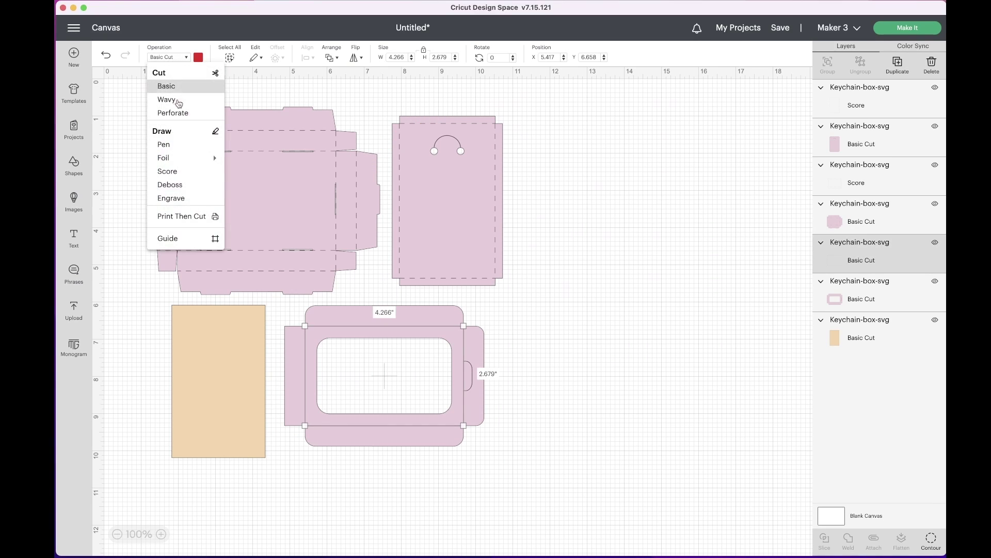
pyautogui.click(170, 170)
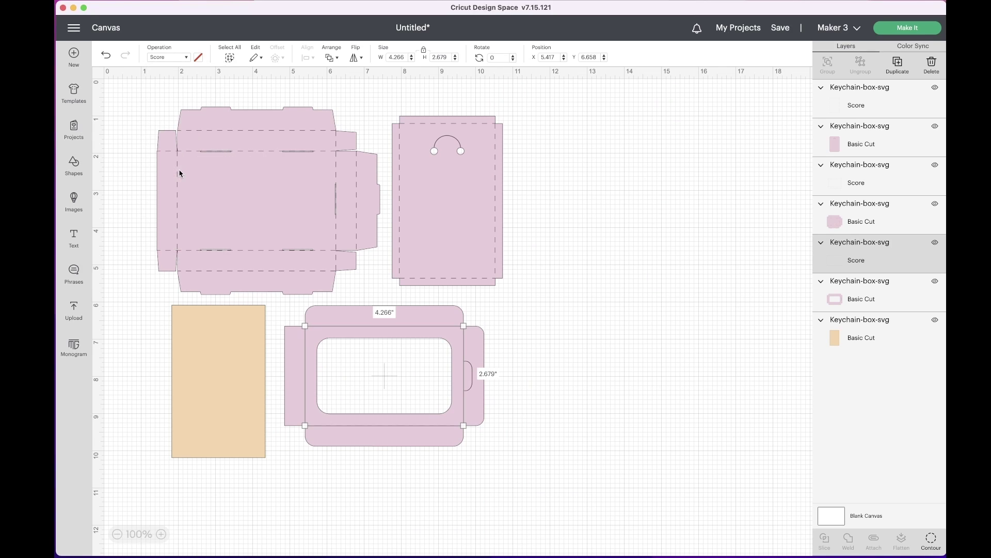
pyautogui.click(629, 238)
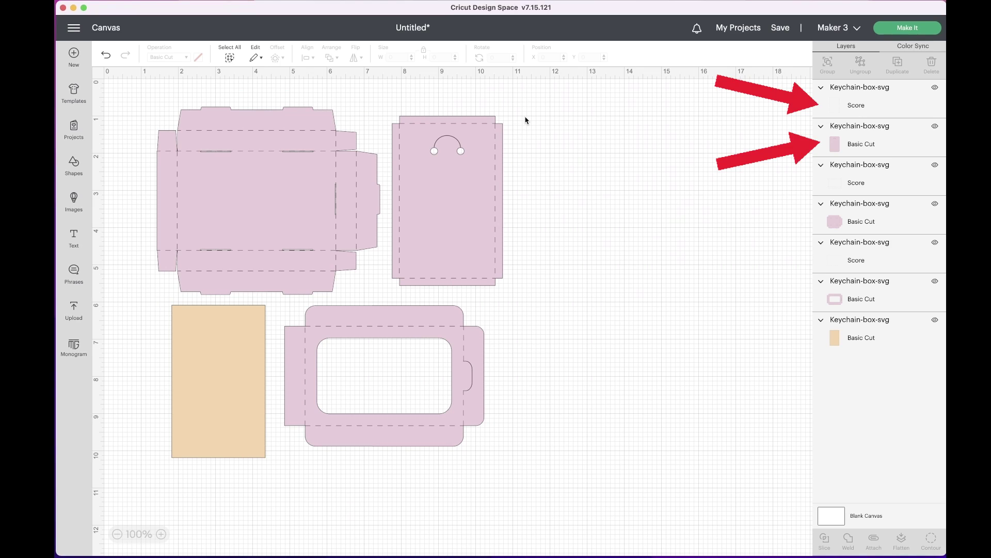
# Attach the card's score lines to its cut shape and move the card further right
pyautogui.moveTo(526, 117); pyautogui.dragTo(448, 182)
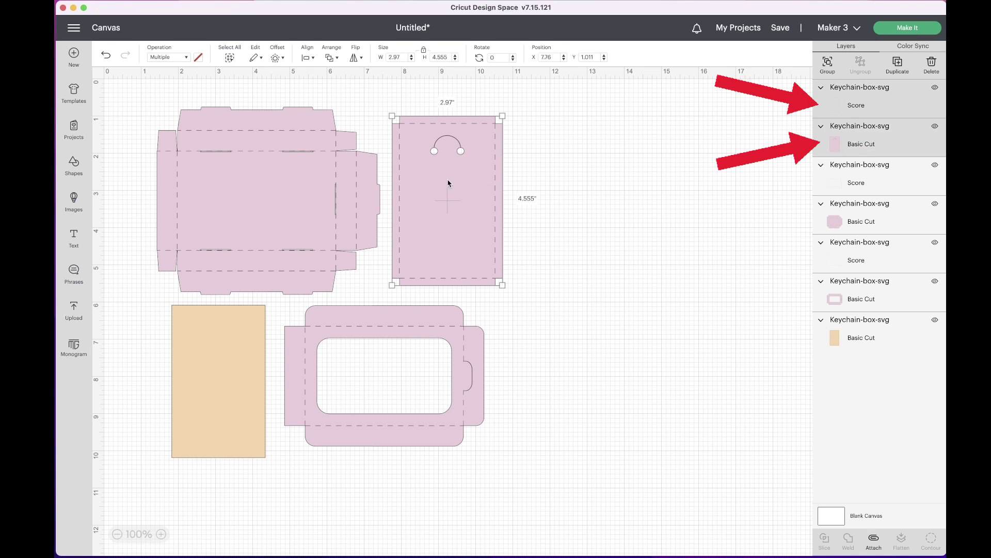
pyautogui.rightClick(455, 149)
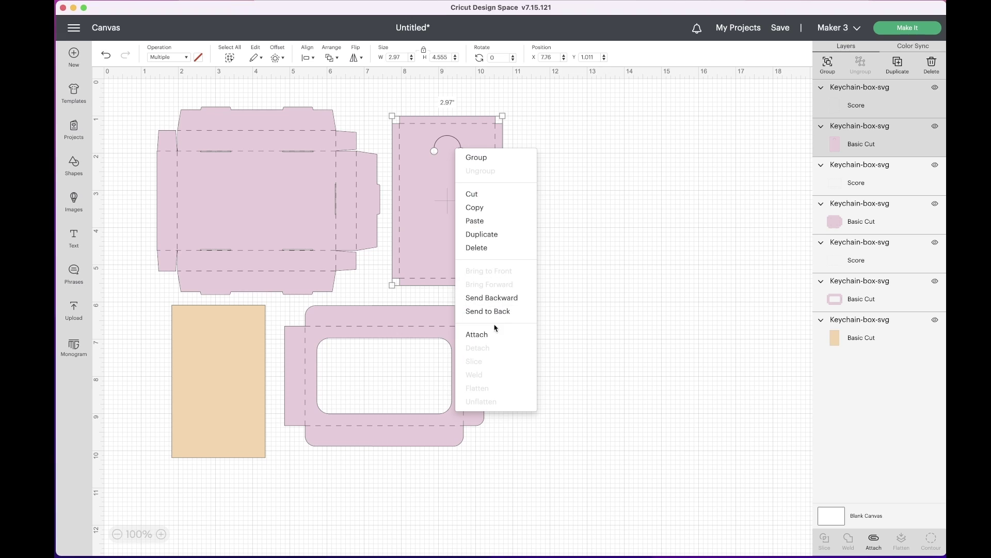
pyautogui.click(496, 336)
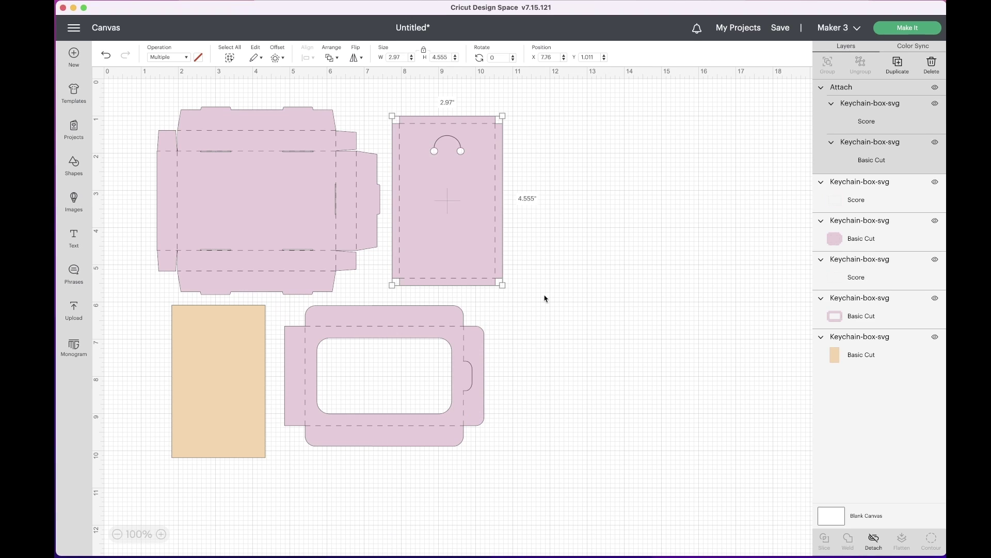
pyautogui.moveTo(462, 227); pyautogui.dragTo(524, 226)
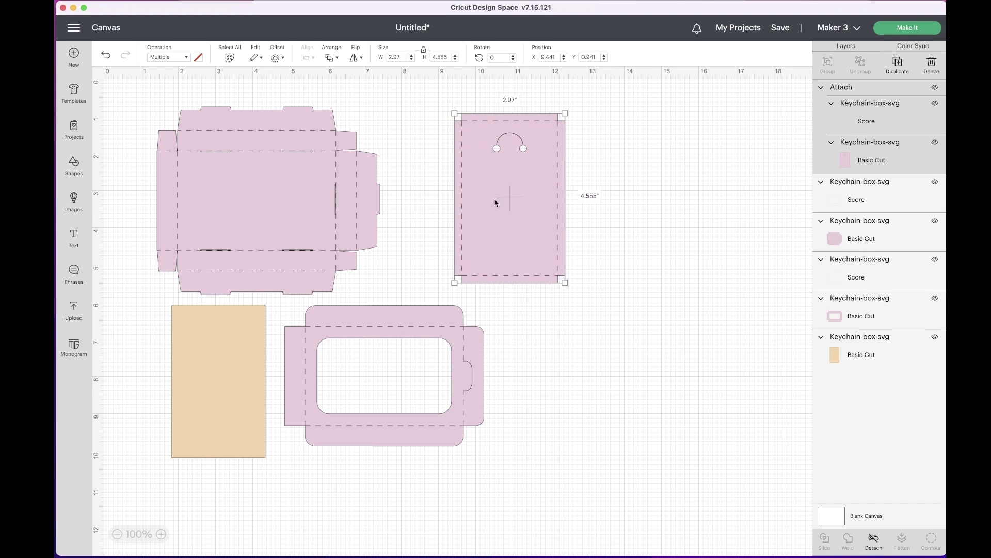
# Attach the score lines of the large box and the window frame to their cut shapes
pyautogui.moveTo(372, 96); pyautogui.dragTo(275, 233)
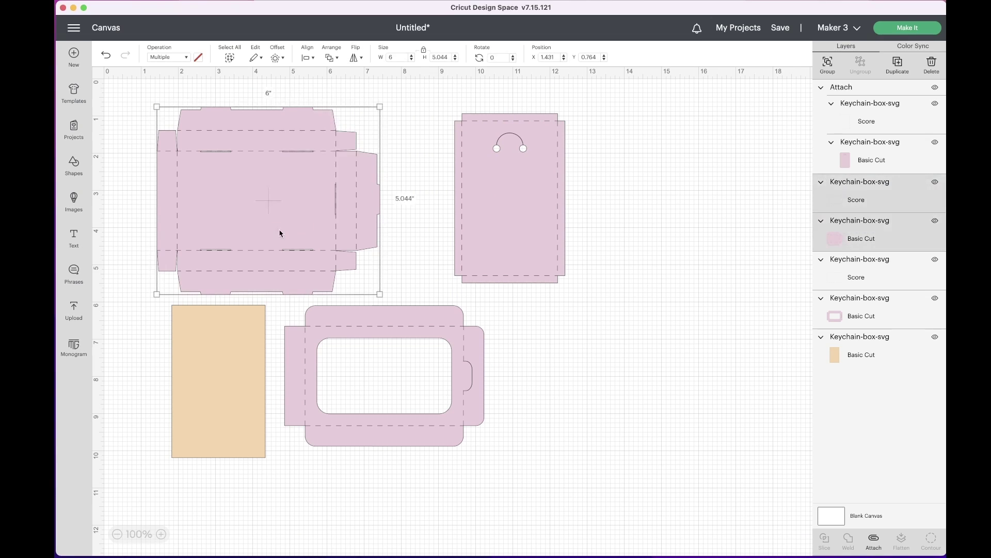
pyautogui.rightClick(291, 203)
pyautogui.click(347, 390)
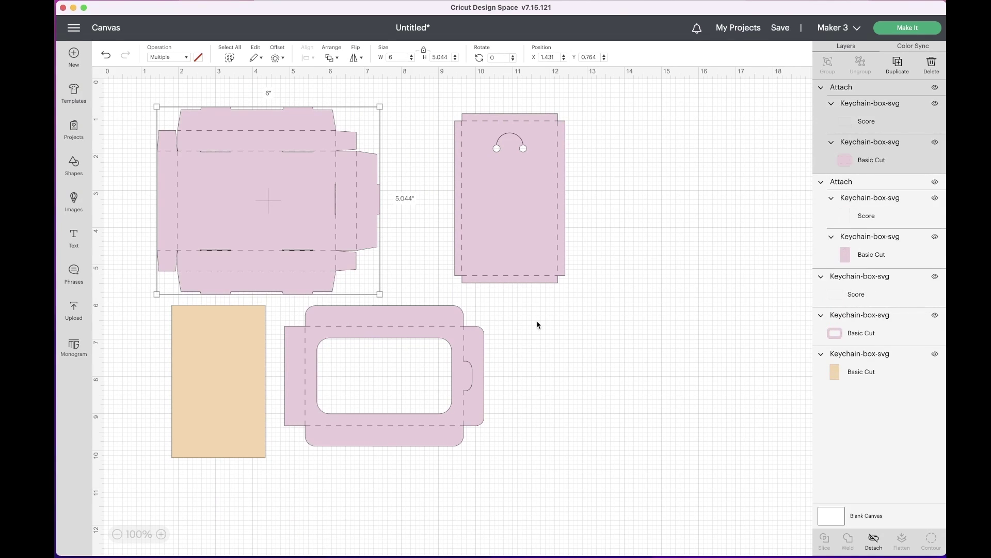
pyautogui.moveTo(537, 321); pyautogui.dragTo(465, 377)
pyautogui.rightClick(508, 361)
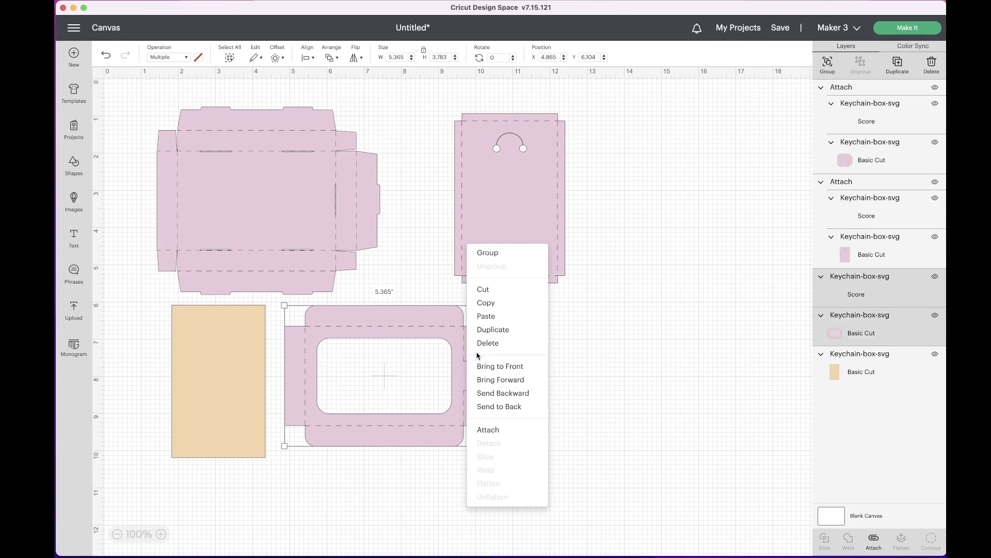
pyautogui.click(500, 428)
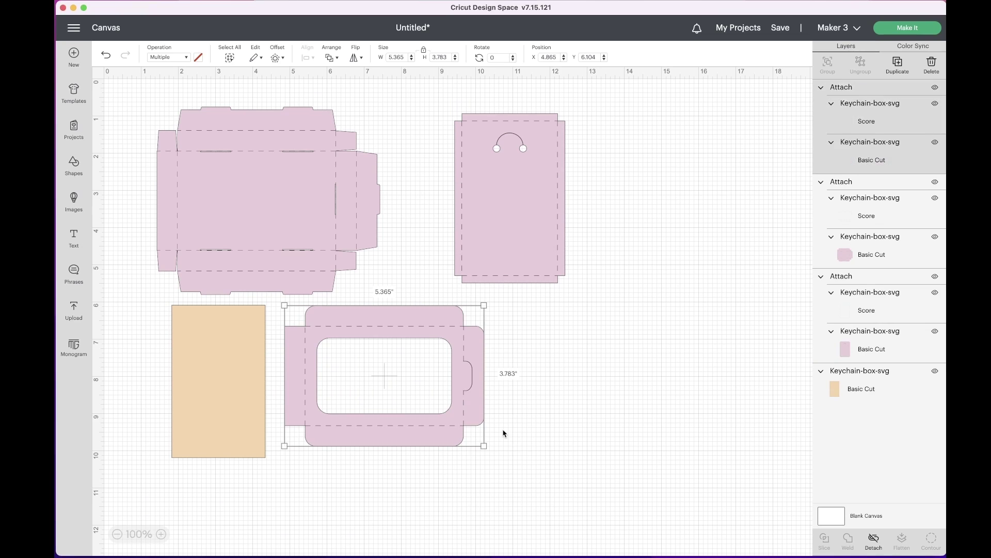
# Start Make It with materials loaded On Mat to reach the mat Prepare screen
pyautogui.click(900, 31)
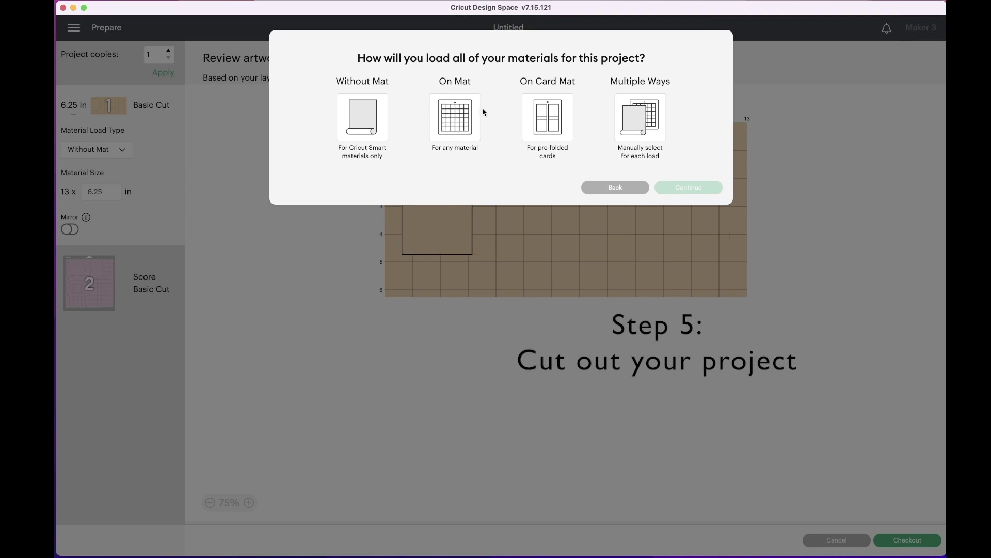
pyautogui.click(485, 114)
pyautogui.click(672, 221)
# Rearrange the tag and window frame pieces on mat 2, spreading them apart
pyautogui.moveTo(634, 167); pyautogui.dragTo(675, 166)
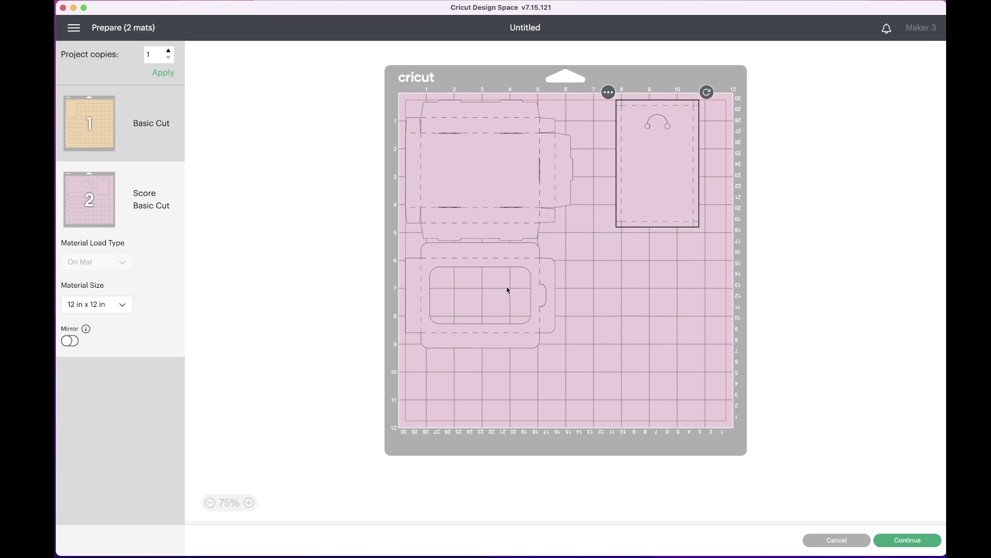
pyautogui.moveTo(522, 264); pyautogui.dragTo(524, 294)
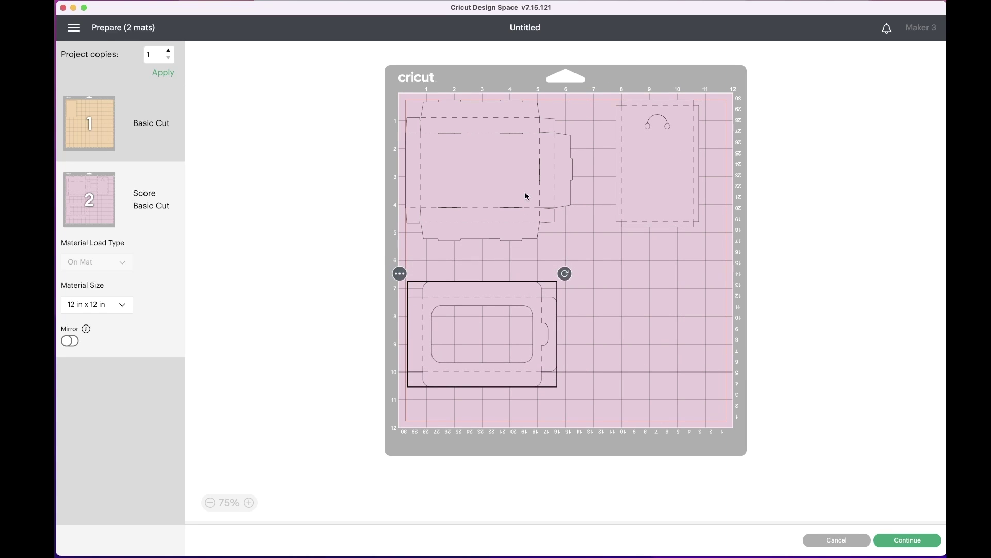
pyautogui.moveTo(527, 195); pyautogui.dragTo(536, 201)
pyautogui.moveTo(666, 186); pyautogui.dragTo(655, 195)
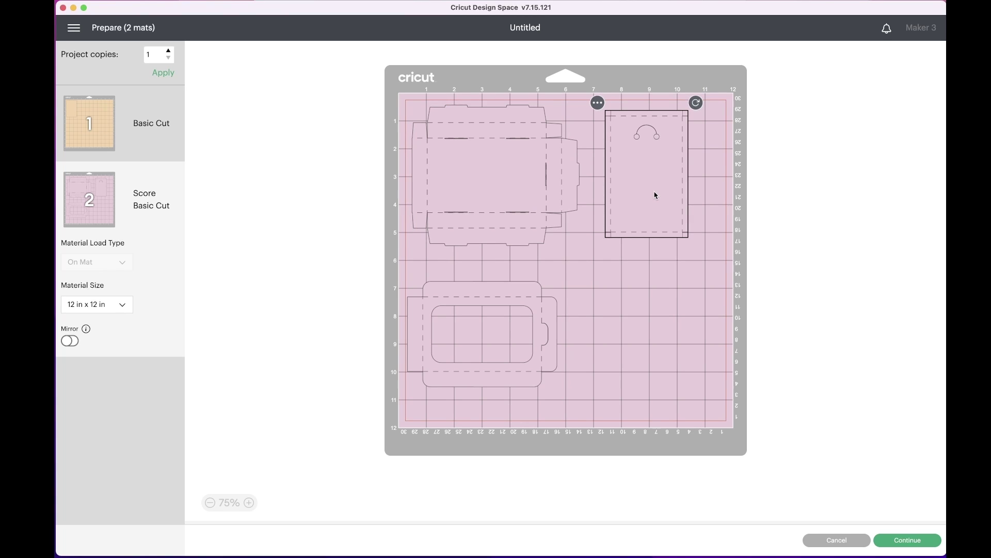